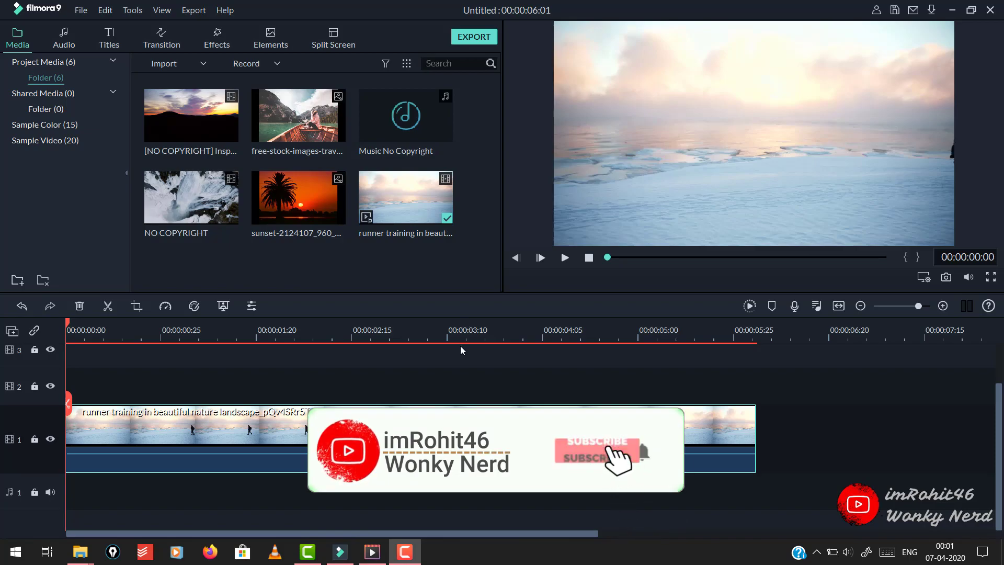
Step: Play the runner clip at its original speed from 00:00:00:29
click(344, 328)
drag(343, 321, 177, 323)
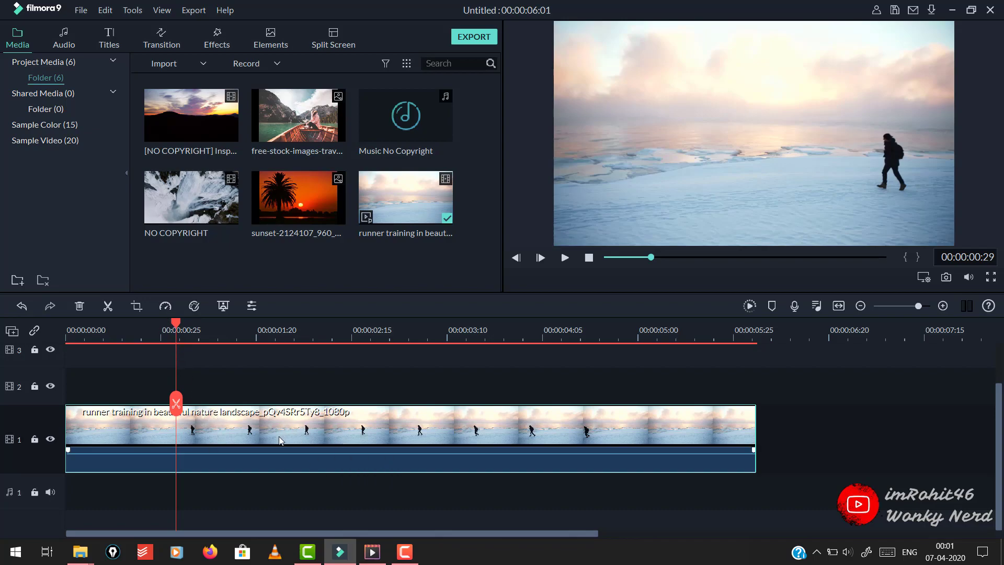
click(165, 306)
mouse_move(184, 345)
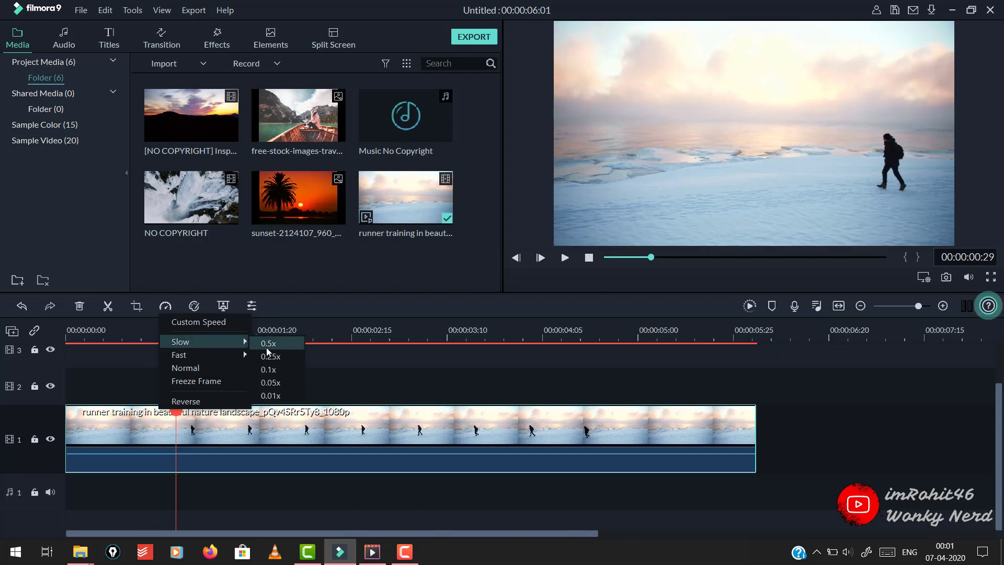
click(568, 259)
click(565, 257)
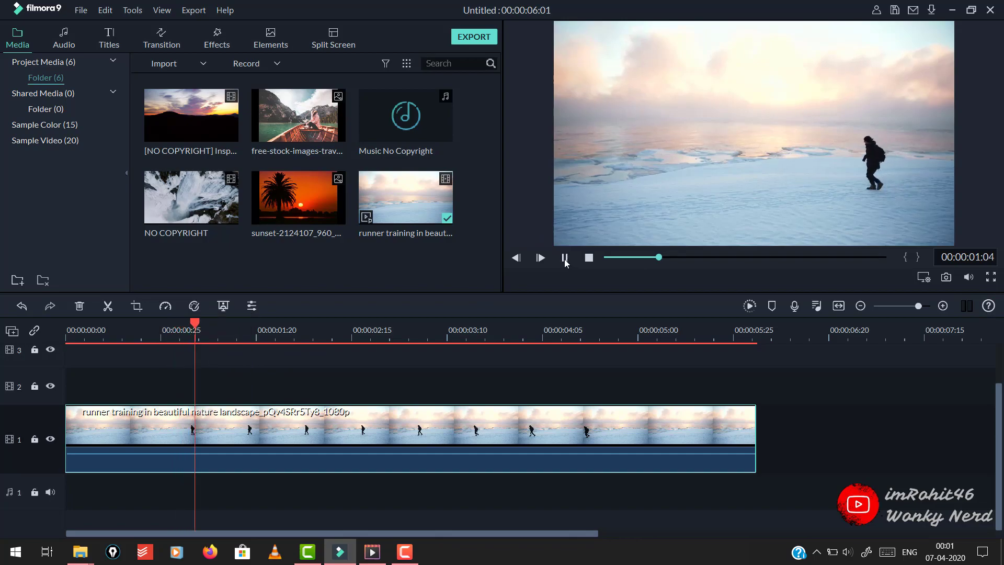
key(space)
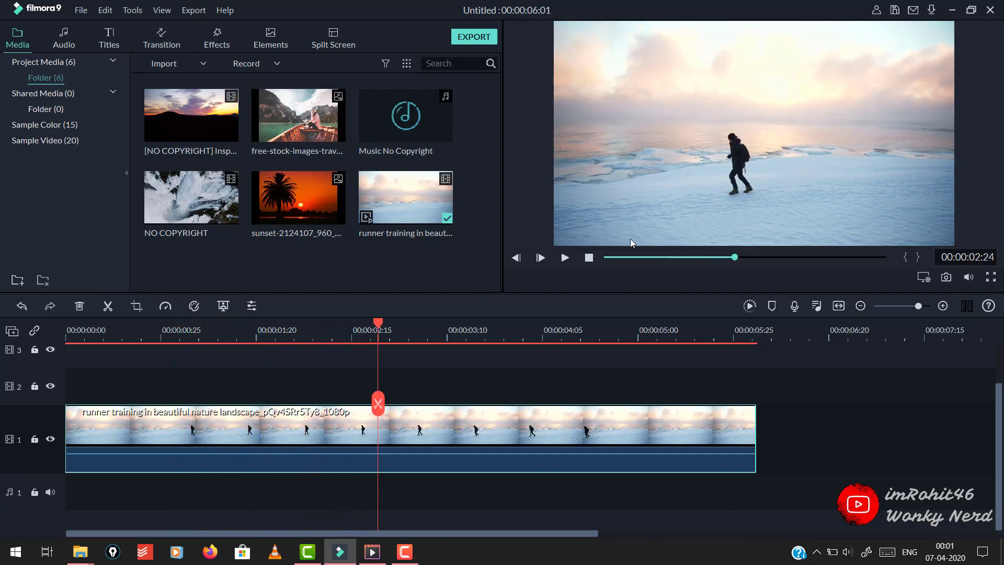
Step: Slow the runner clip to 0.5x from the preset speeds and play it from 00:00:00:28
drag(380, 330, 172, 337)
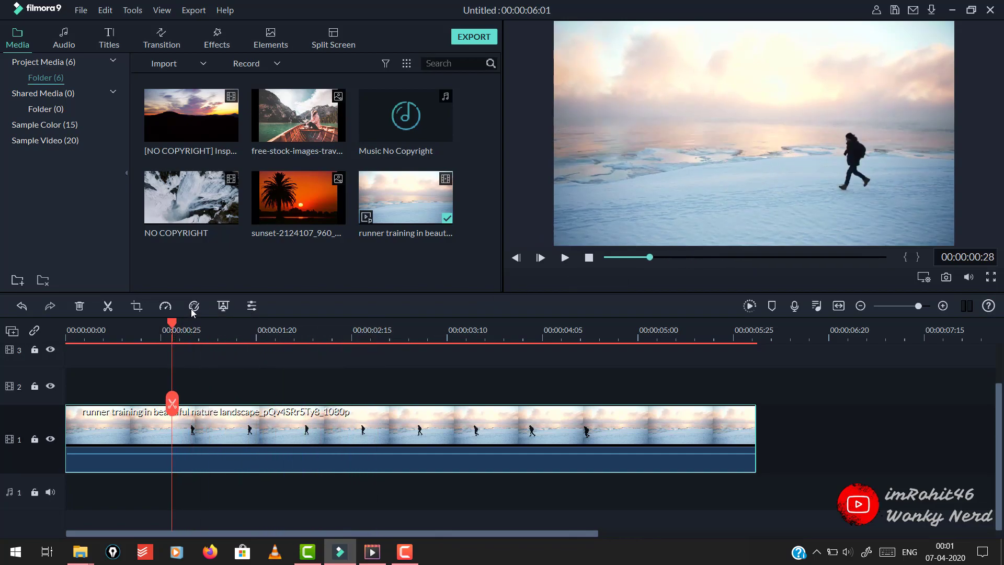
click(166, 306)
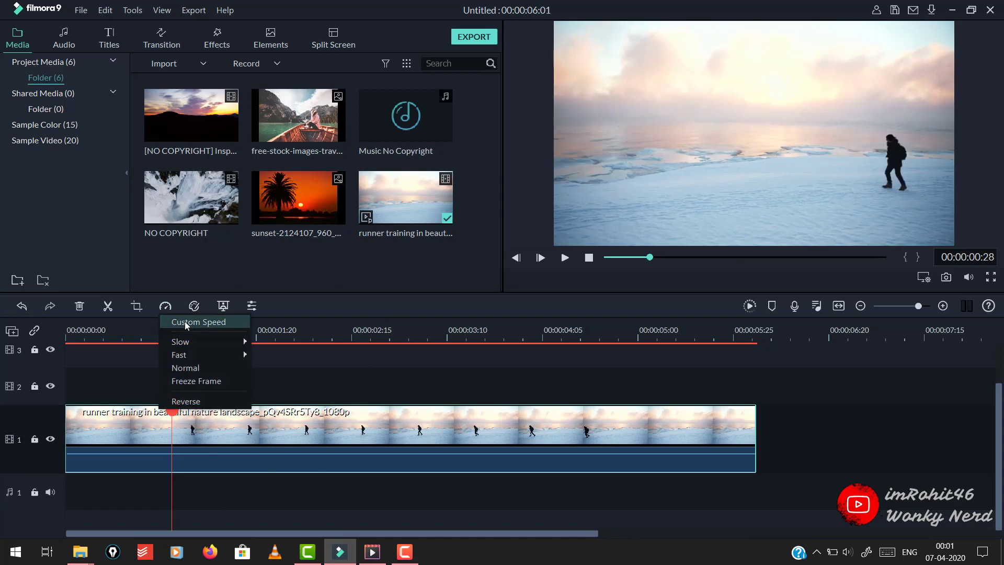
mouse_move(231, 341)
click(261, 343)
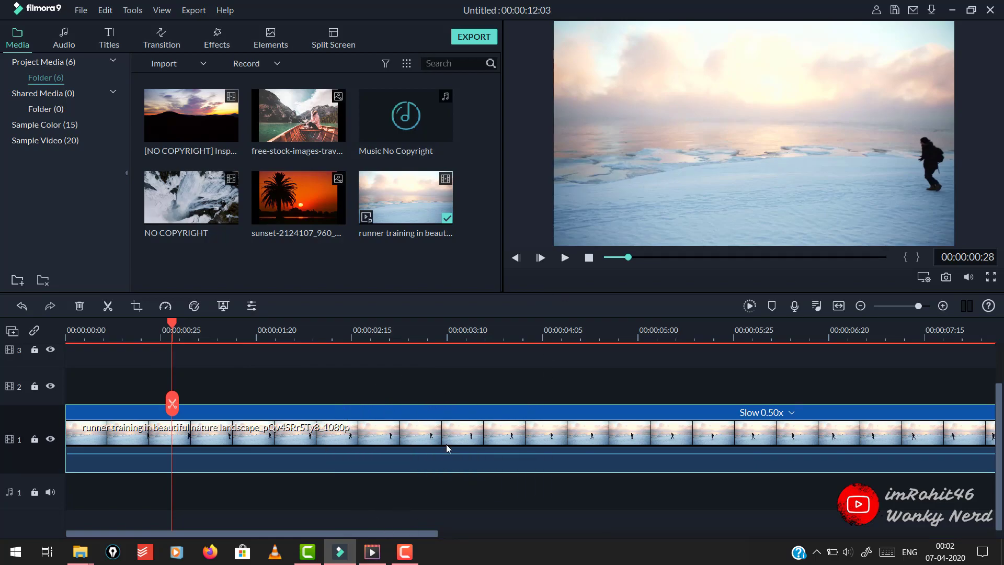
click(564, 258)
click(565, 258)
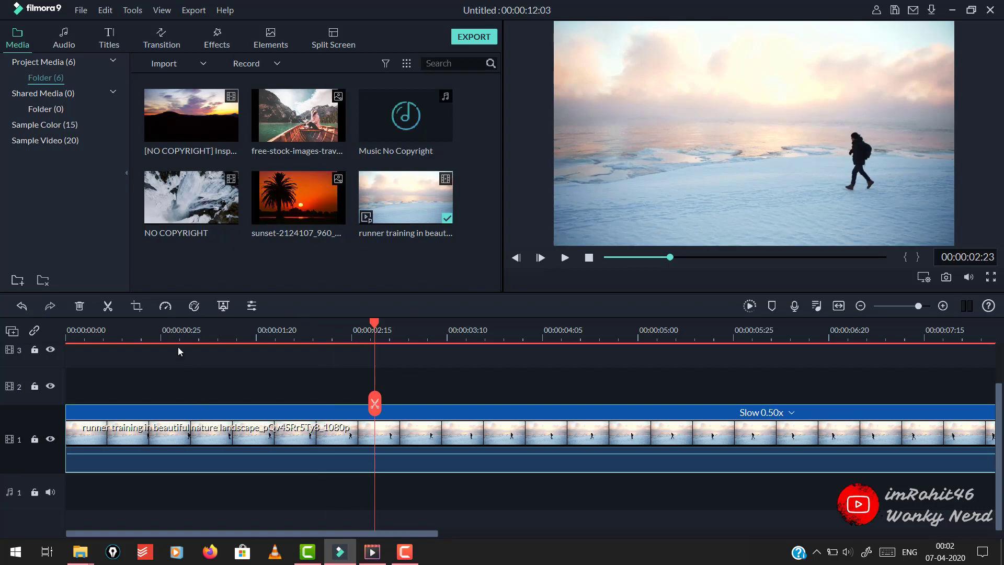
Step: Slow the runner clip further to the 0.05x preset and play part of it
click(165, 307)
mouse_move(198, 339)
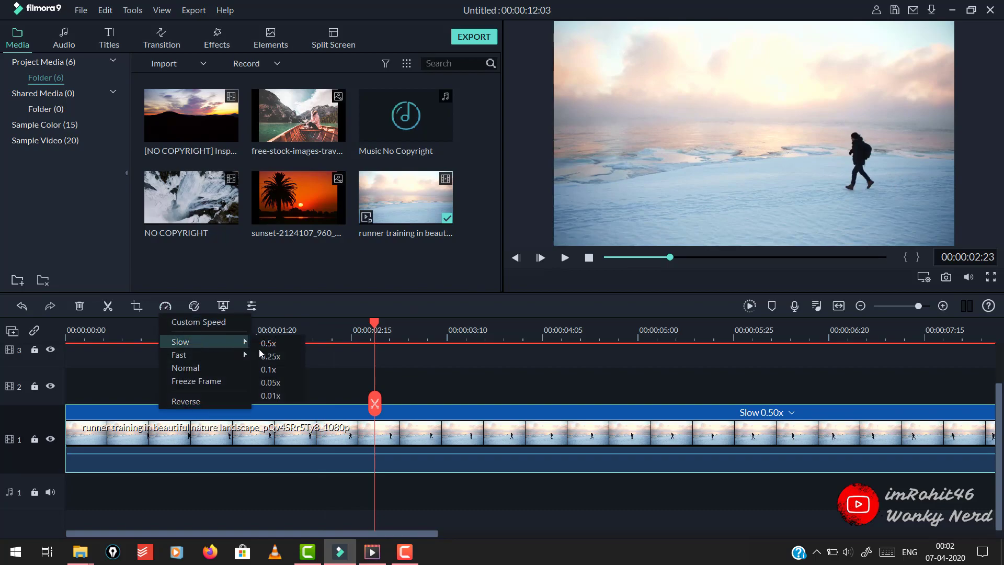
click(271, 384)
drag(372, 327, 324, 330)
click(565, 257)
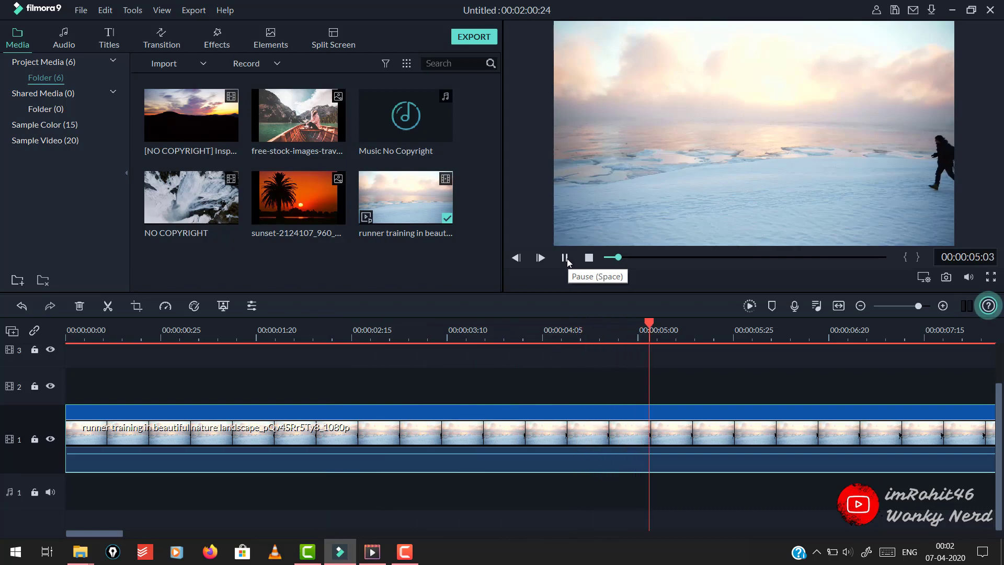
click(565, 258)
Step: Set a custom speed of 0.2 for the runner clip and play it from 00:00:01:06
click(203, 332)
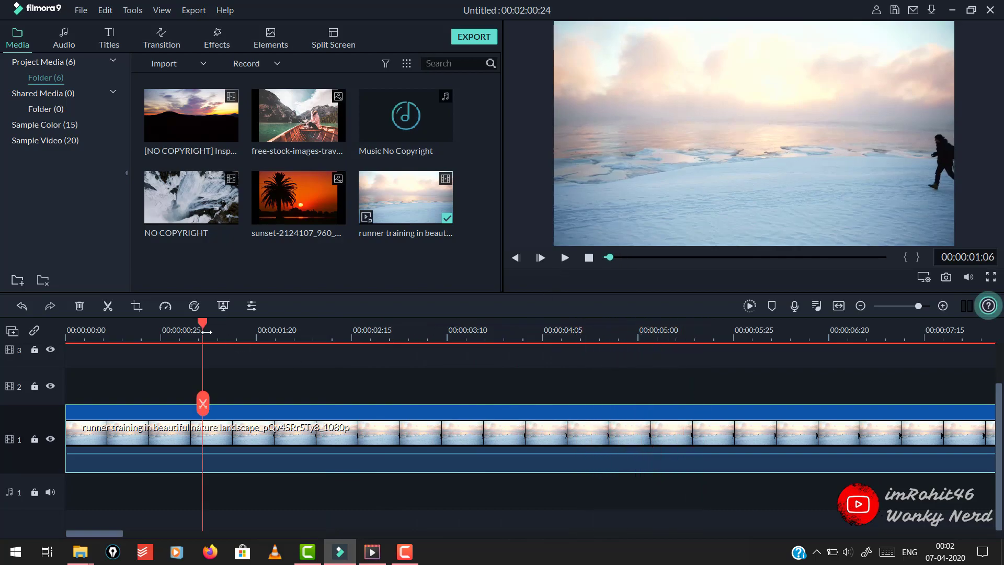
key(ctrl+e)
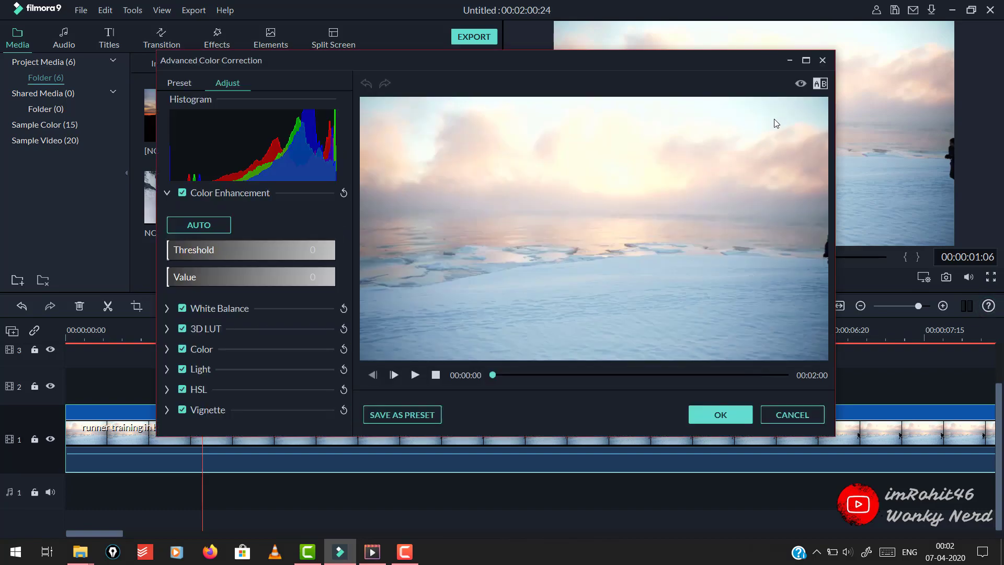
click(822, 60)
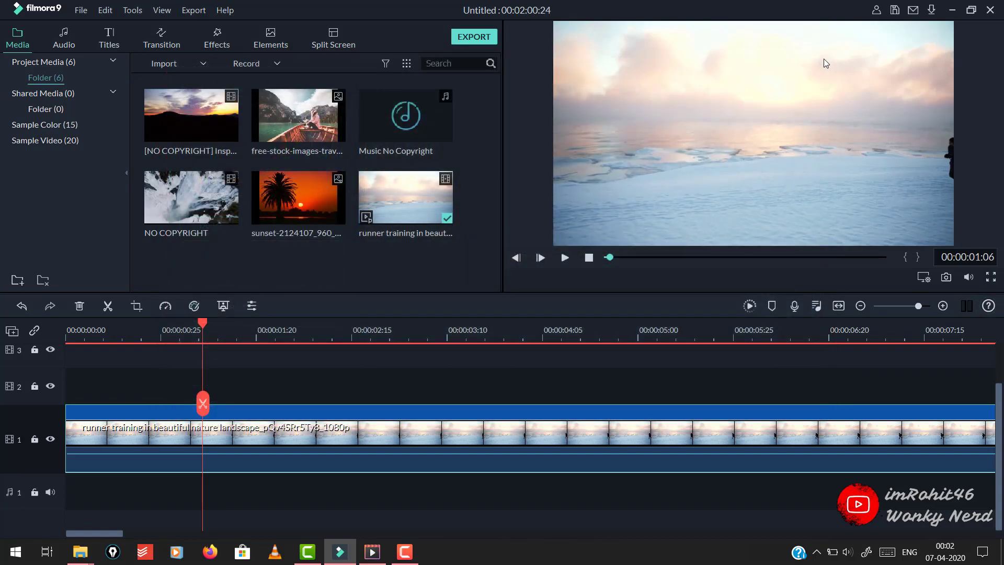
click(165, 306)
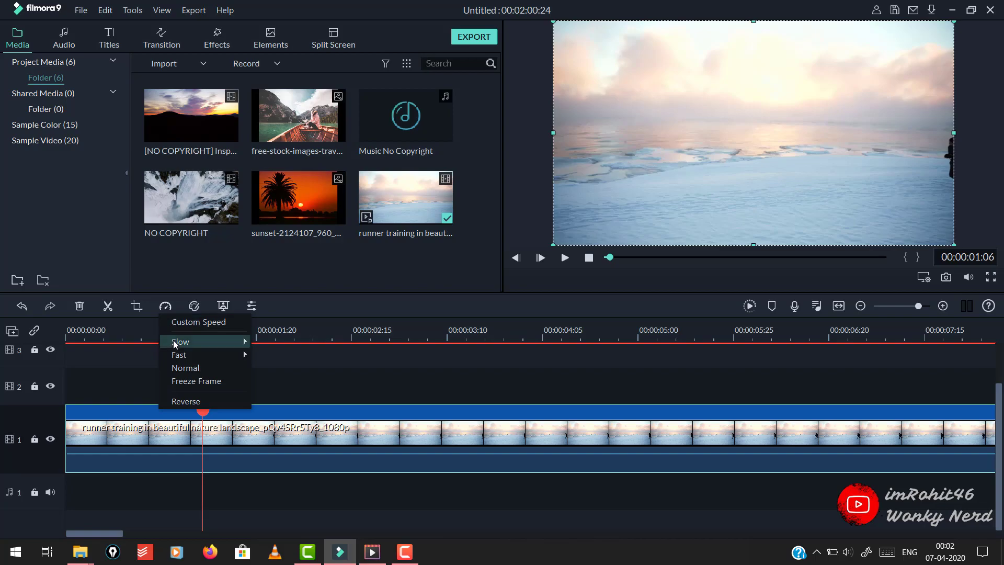
click(185, 322)
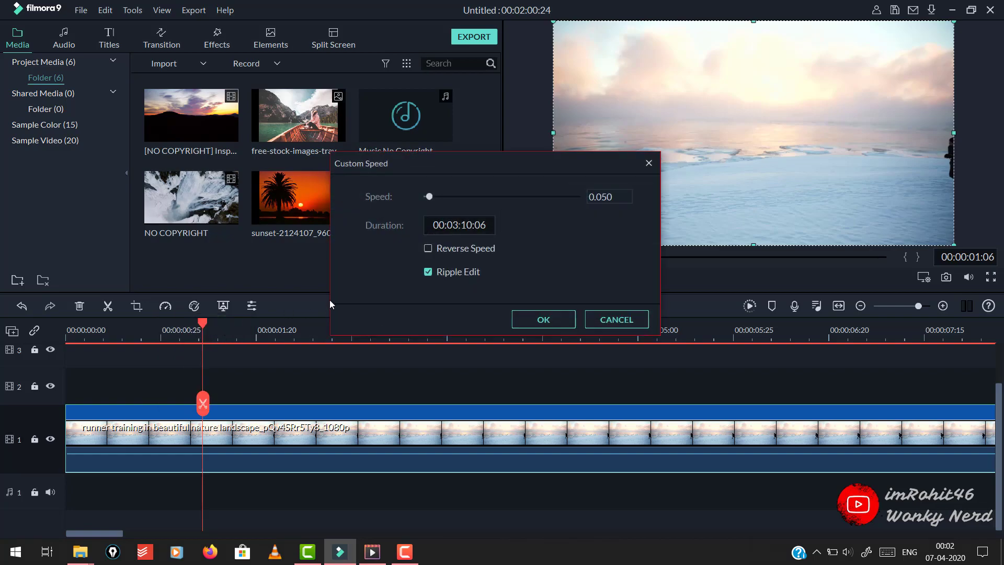
double_click(620, 197)
text(0.2)
click(544, 319)
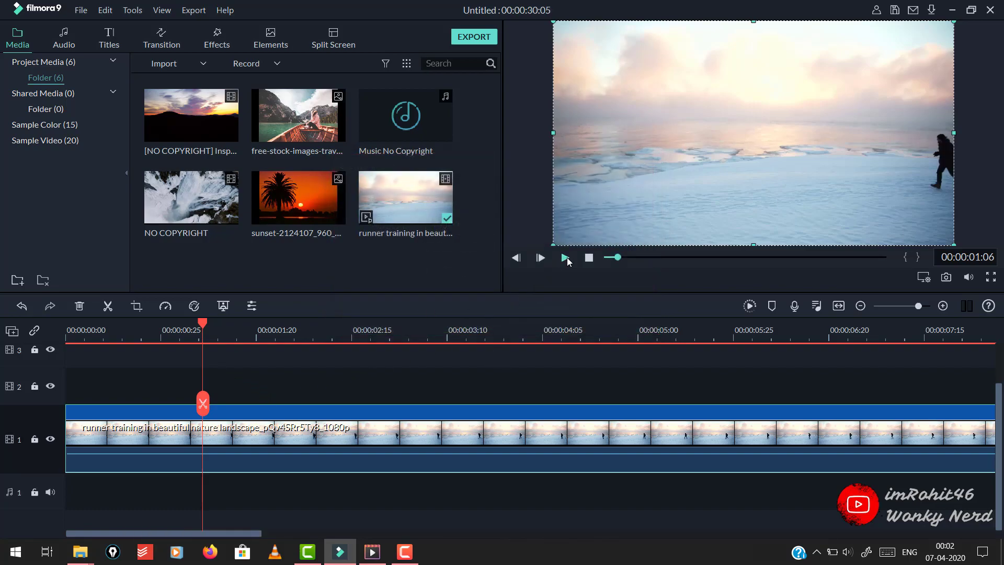
click(565, 258)
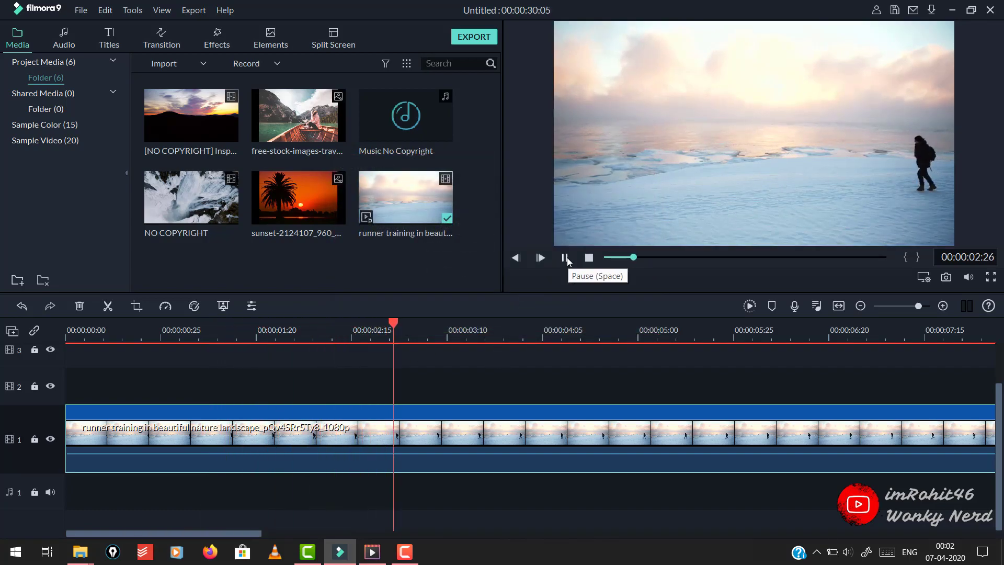
click(566, 258)
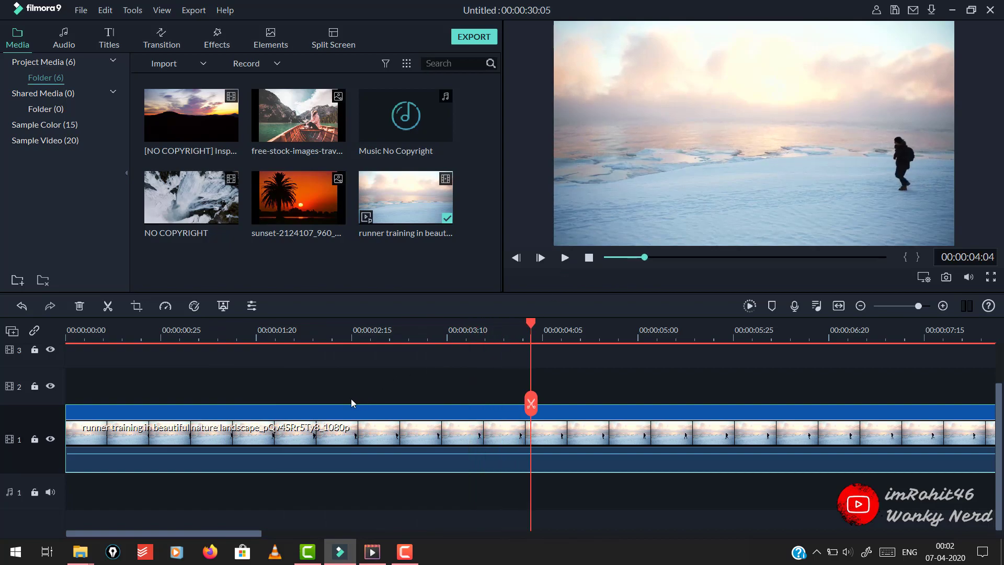
Step: Play the runner clip at normal speed from 00:00:00:22 for comparison
drag(168, 323, 149, 322)
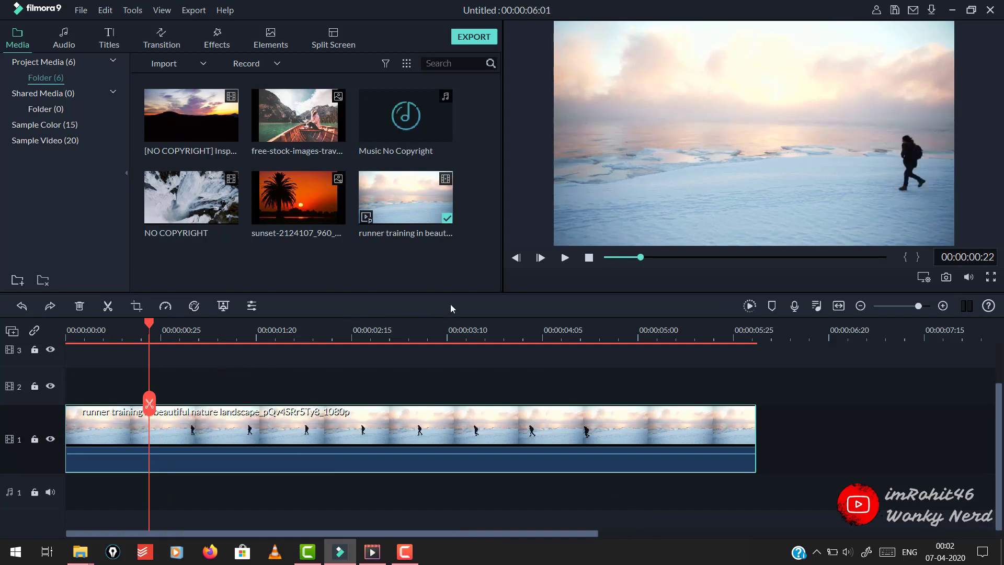
click(565, 257)
click(565, 257)
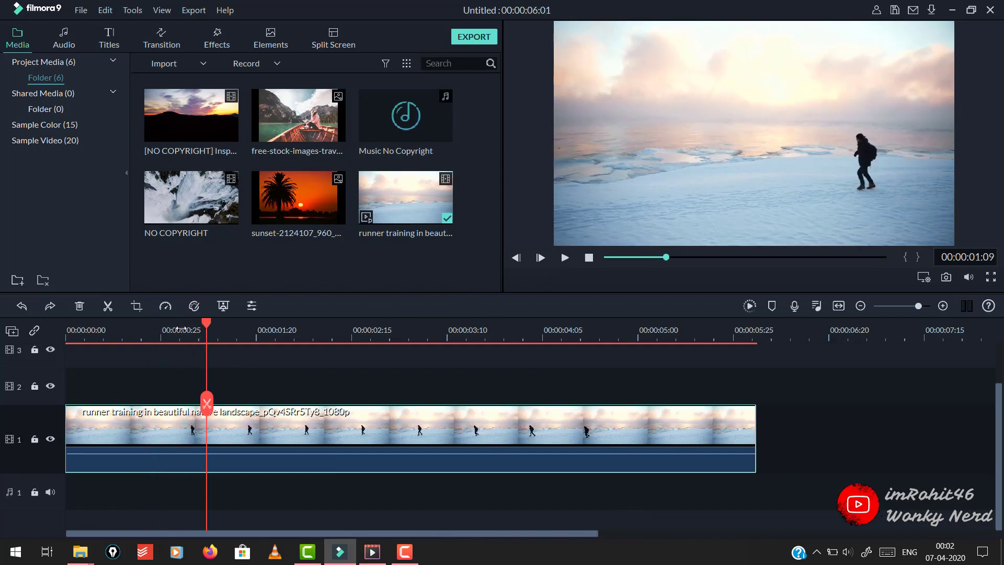
Step: Speed up the runner clip with the Fast 2x preset and play the result
click(166, 307)
mouse_move(198, 356)
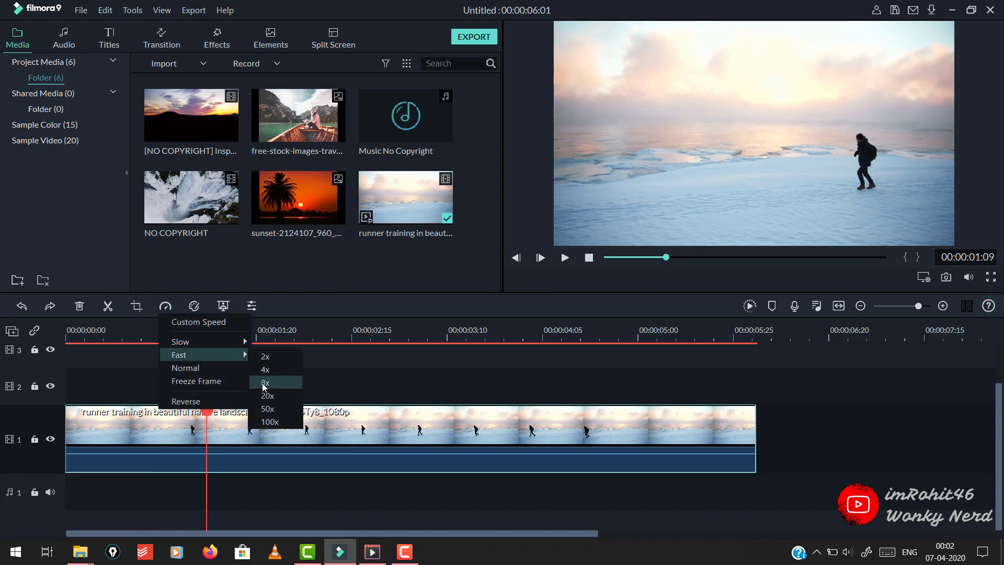
click(268, 357)
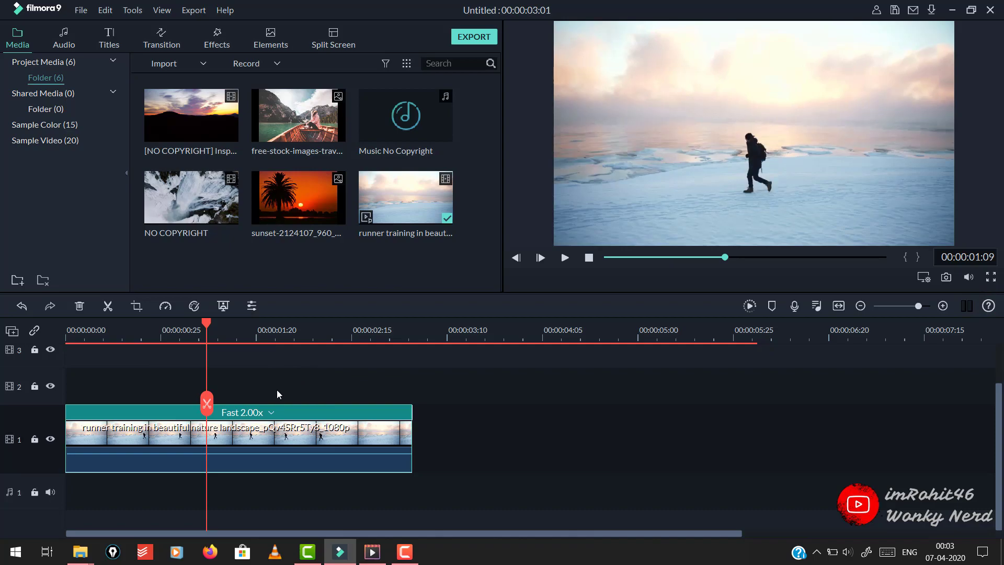
click(565, 258)
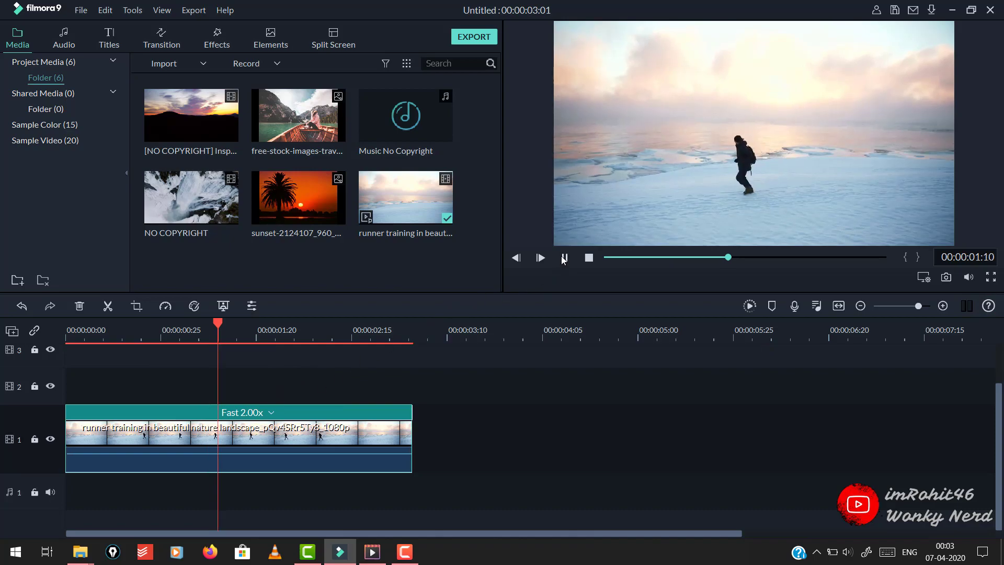
click(589, 258)
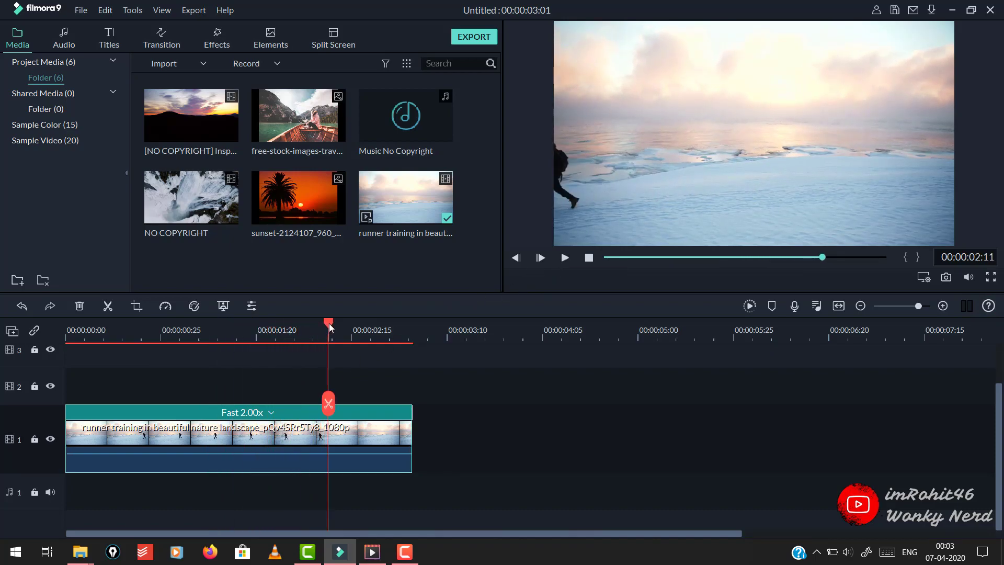
Step: Set a custom speed of 2.31 for the runner clip and play it from around 00:00:00:26
click(164, 329)
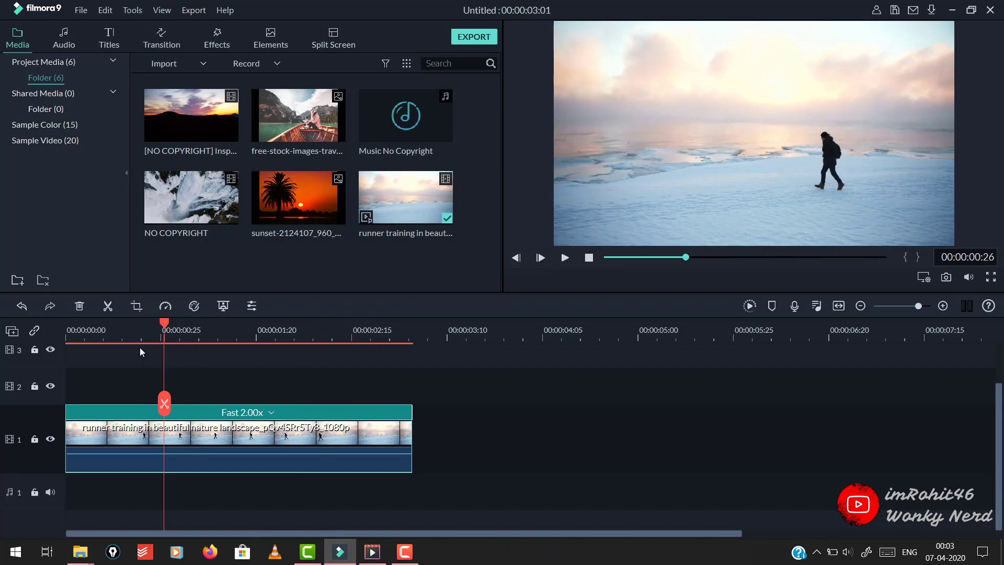
click(167, 306)
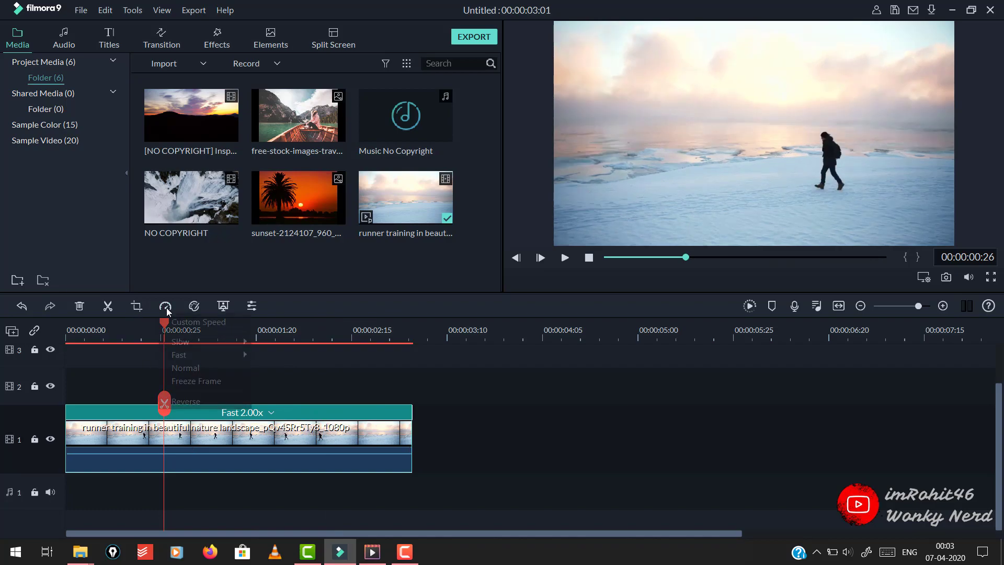
click(227, 322)
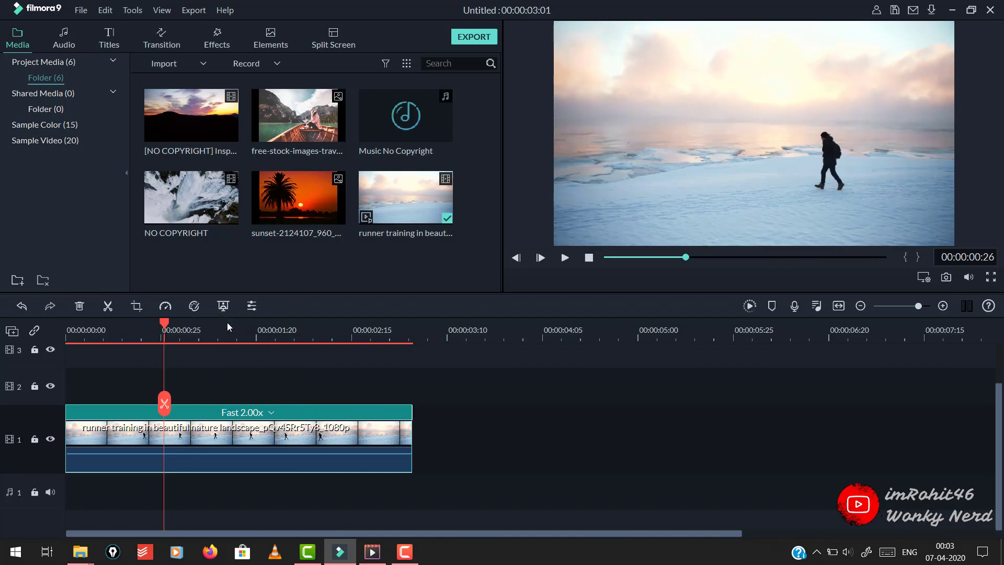
double_click(621, 195)
text(0.01)
drag(427, 196, 503, 196)
click(546, 320)
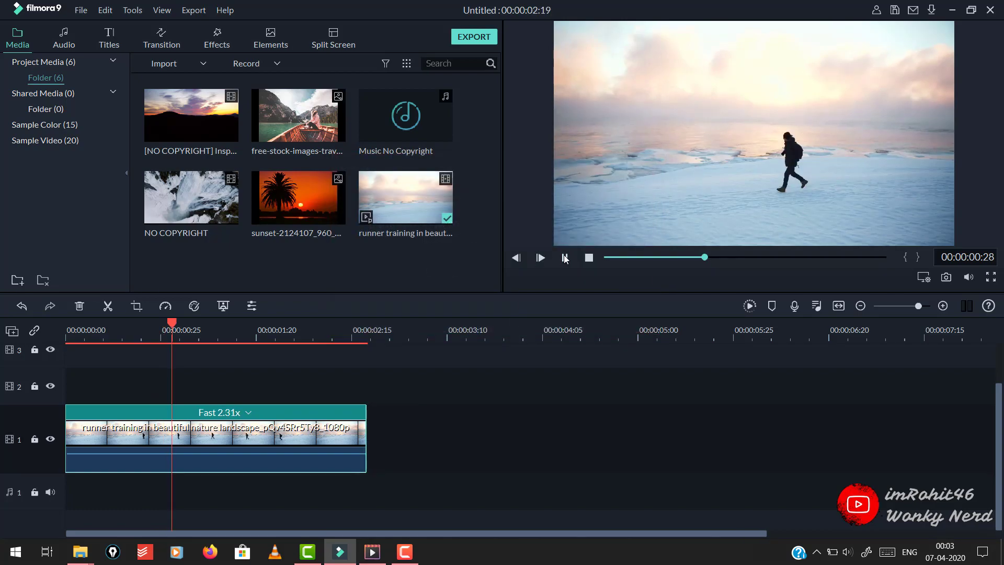
click(565, 258)
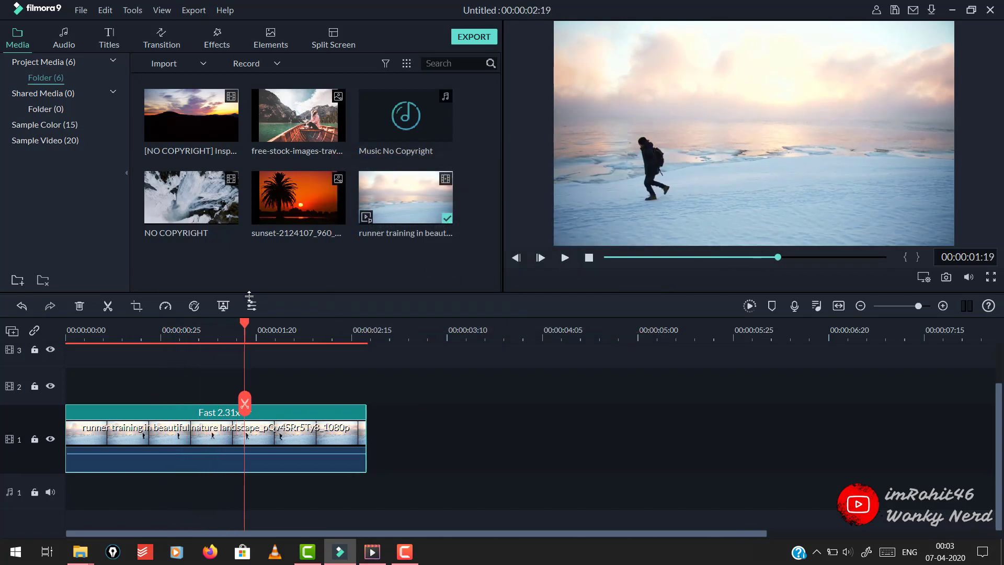
Step: Review the runner clip's Speed and Duration settings and accept them as they are
right_click(188, 425)
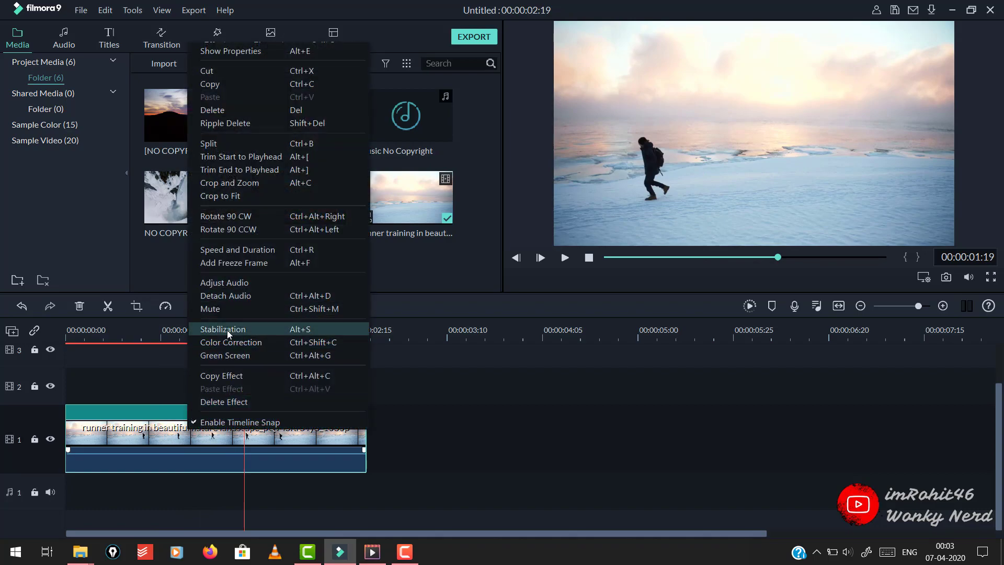
click(225, 251)
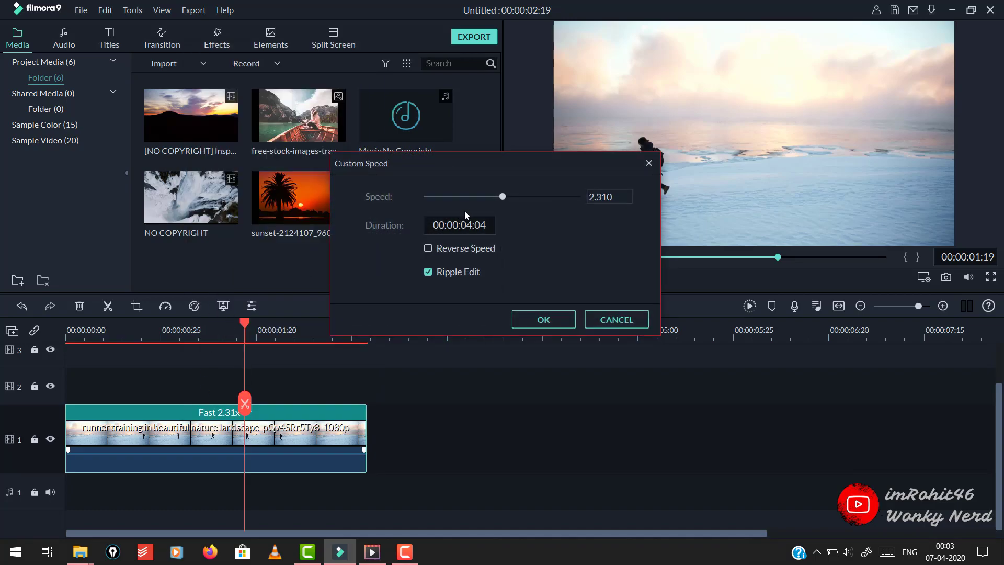
click(554, 316)
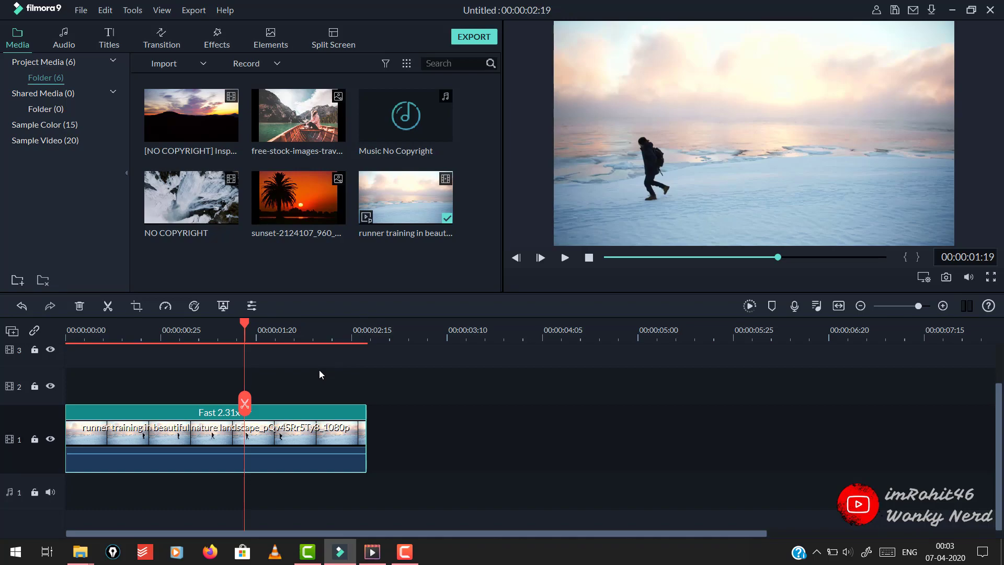
Step: Split the runner clip at 00:00:01:08 and select the first segment
drag(247, 322, 210, 324)
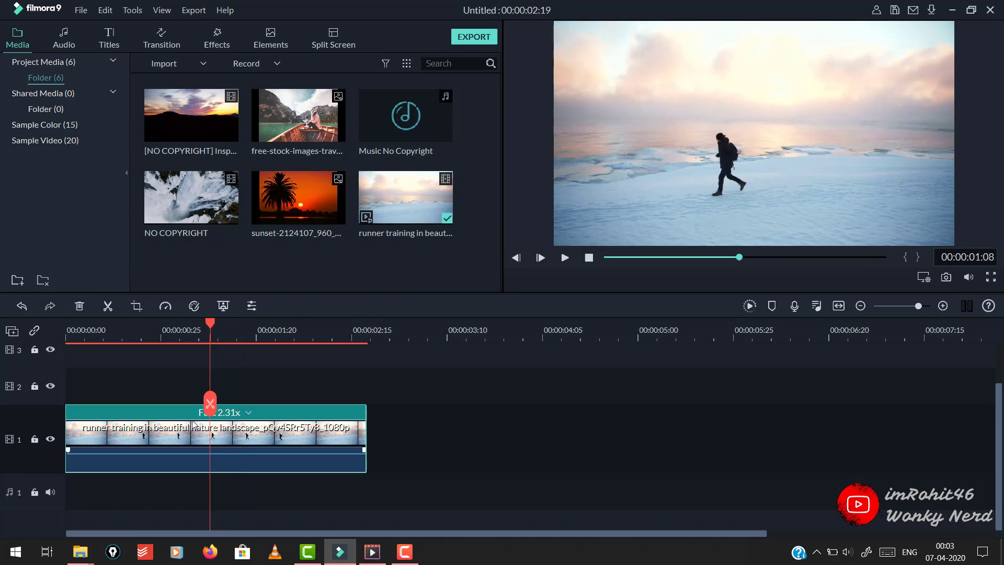
click(210, 403)
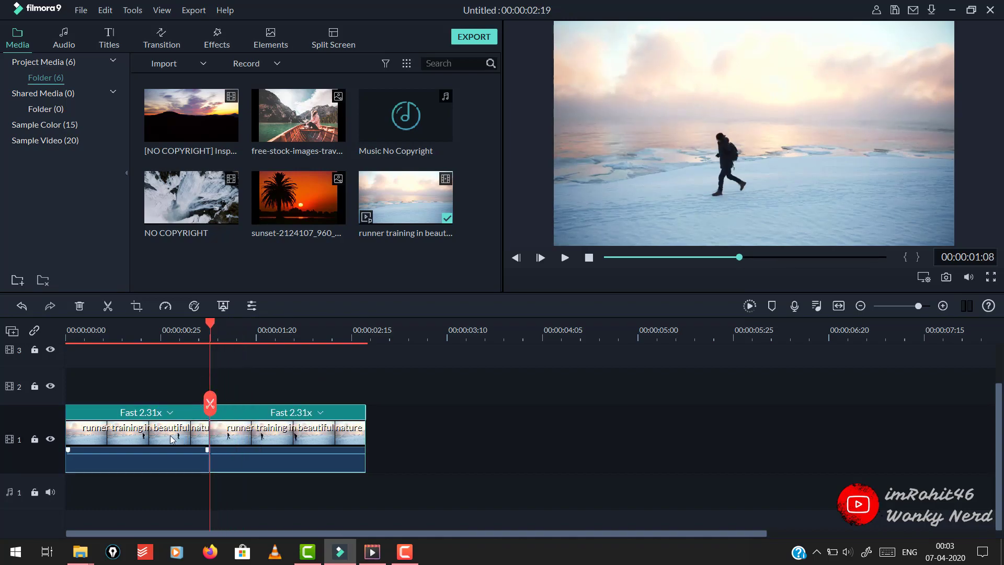
click(224, 418)
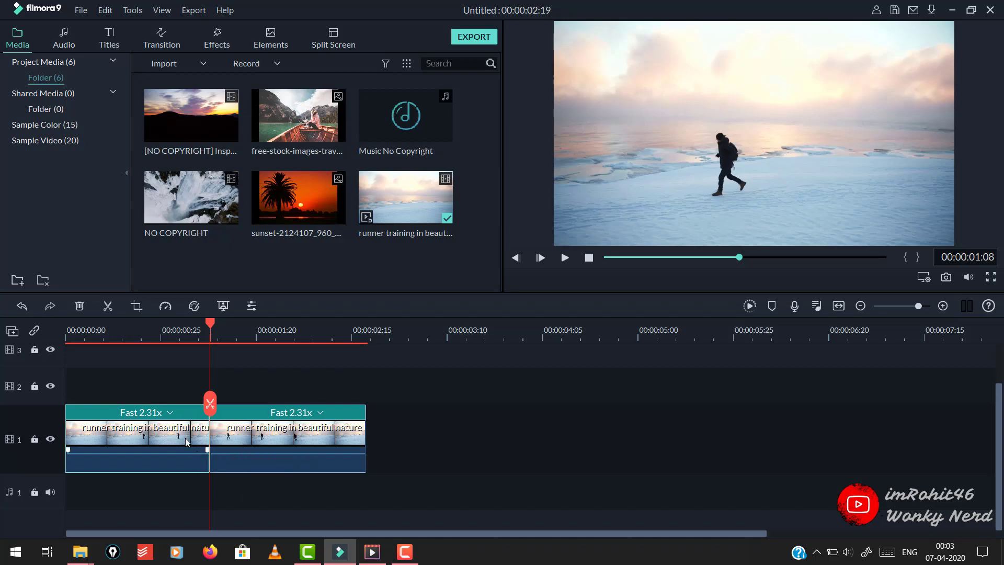
click(199, 433)
Step: Look over the commands available for the first segment at 00:00:00:15, and select the second segment
click(122, 335)
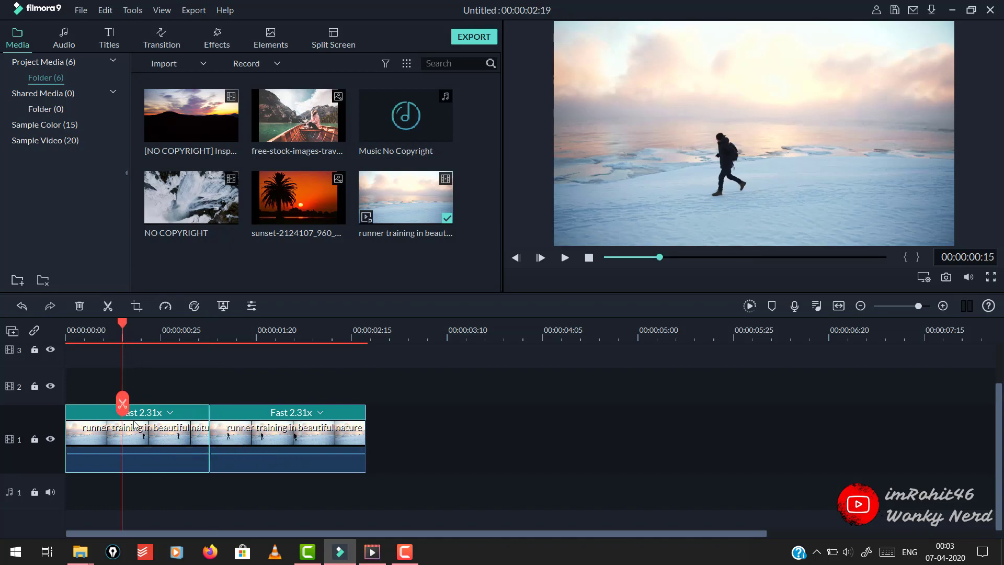
right_click(150, 442)
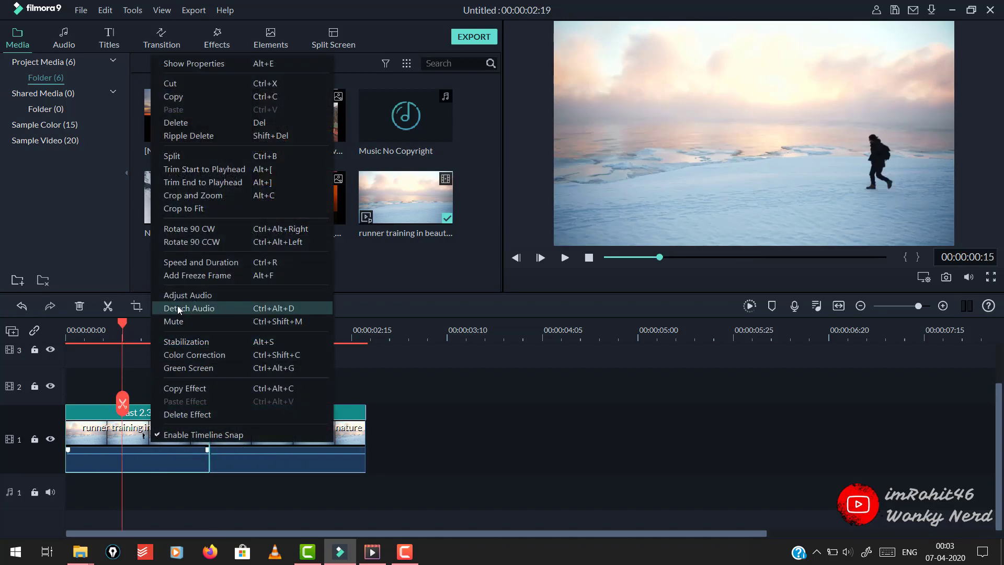
click(340, 428)
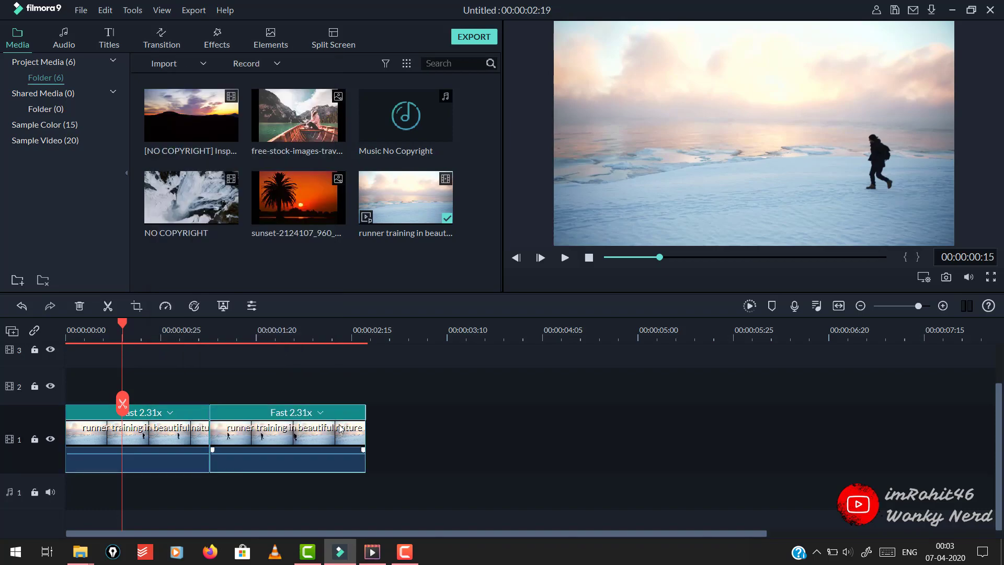